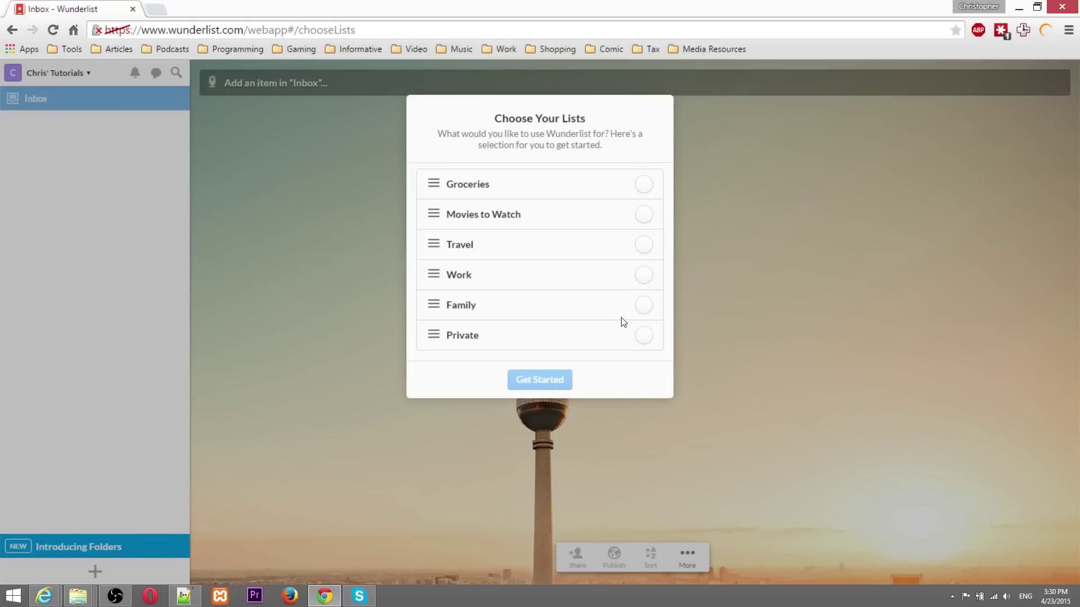
# Choose Work as a starting list and finish the Wunderlist setup.
pyautogui.click(644, 276)
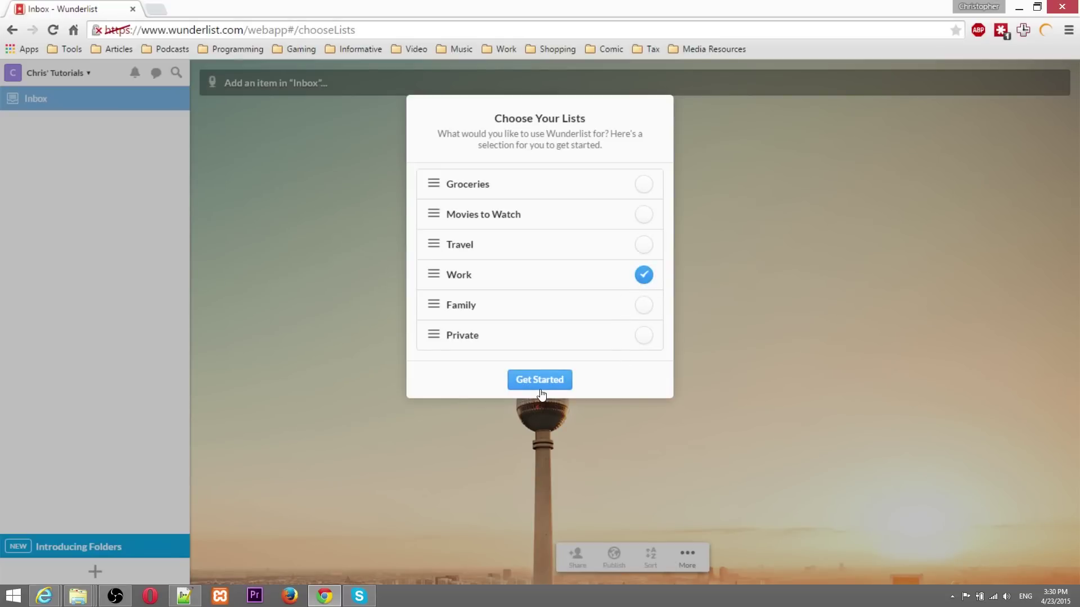
pyautogui.click(541, 380)
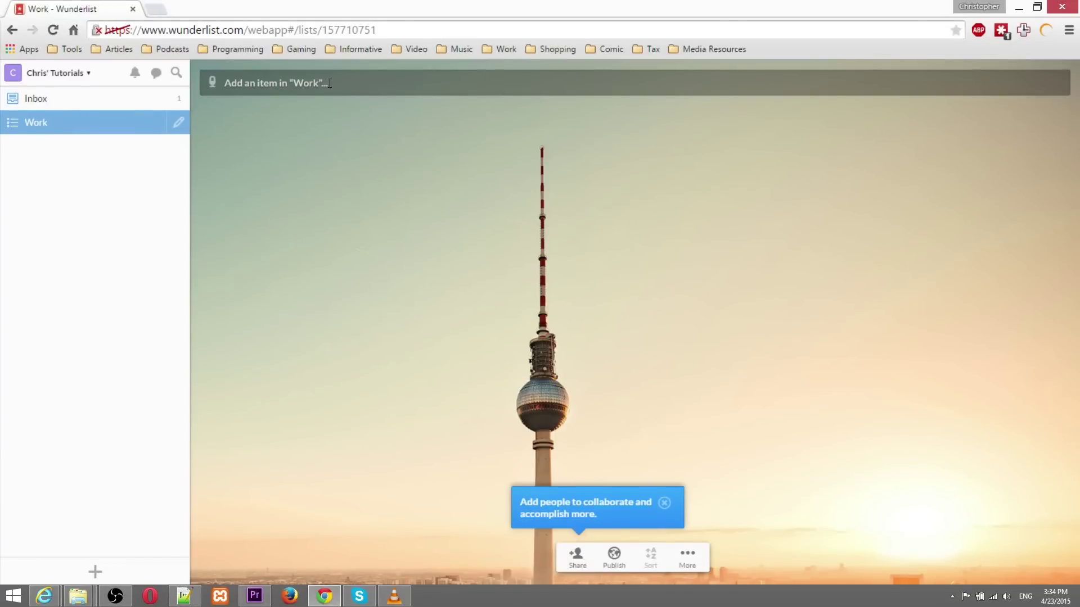
pyautogui.hotkey('ctrl', 'shift', 'l')
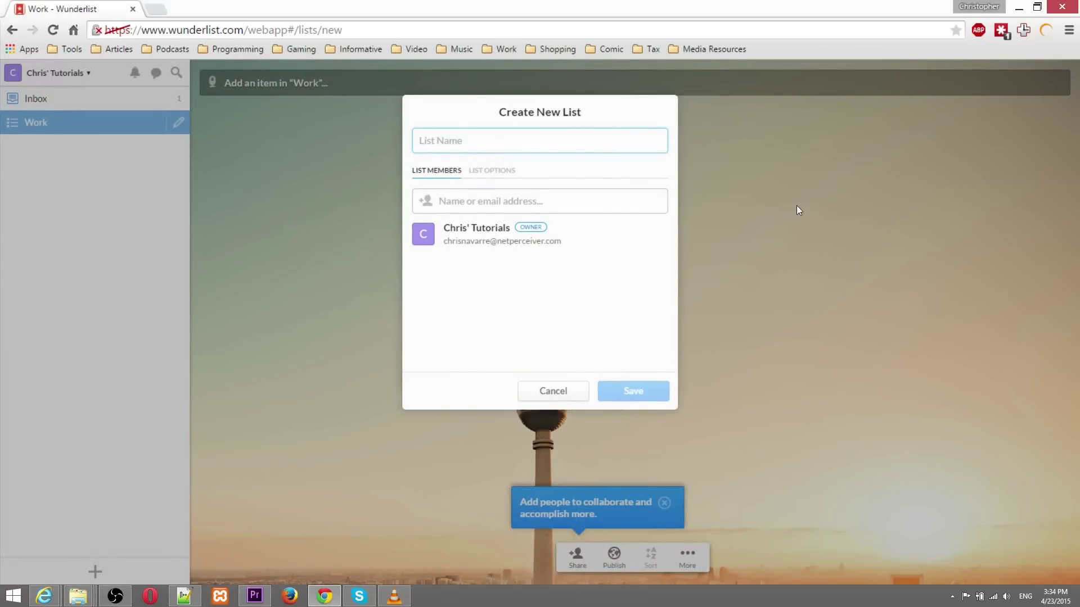
pyautogui.write('Test List')
pyautogui.press('Tab')
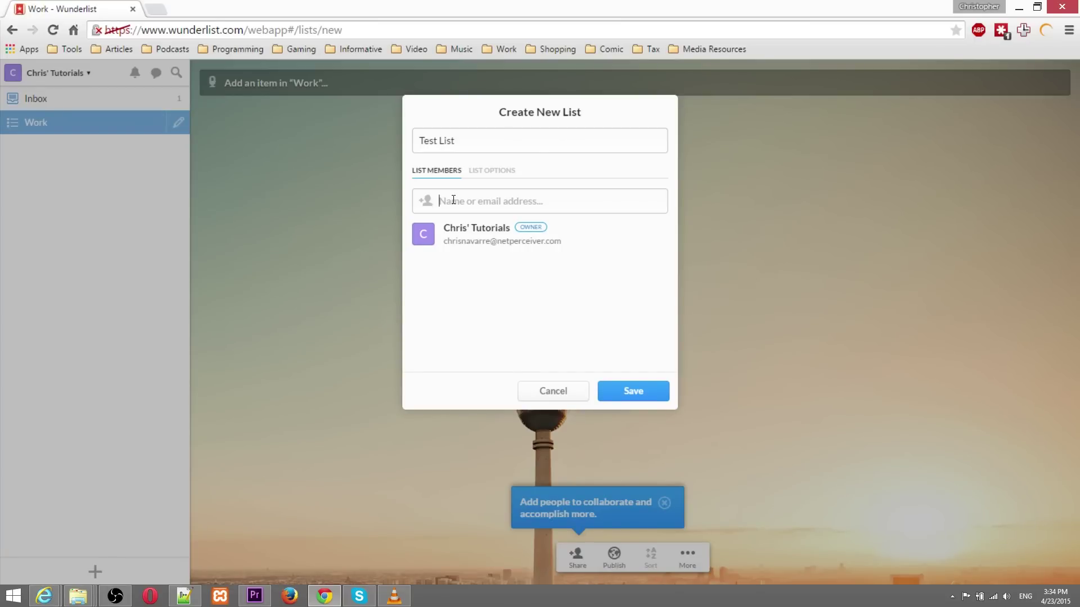
pyautogui.click(124, 297)
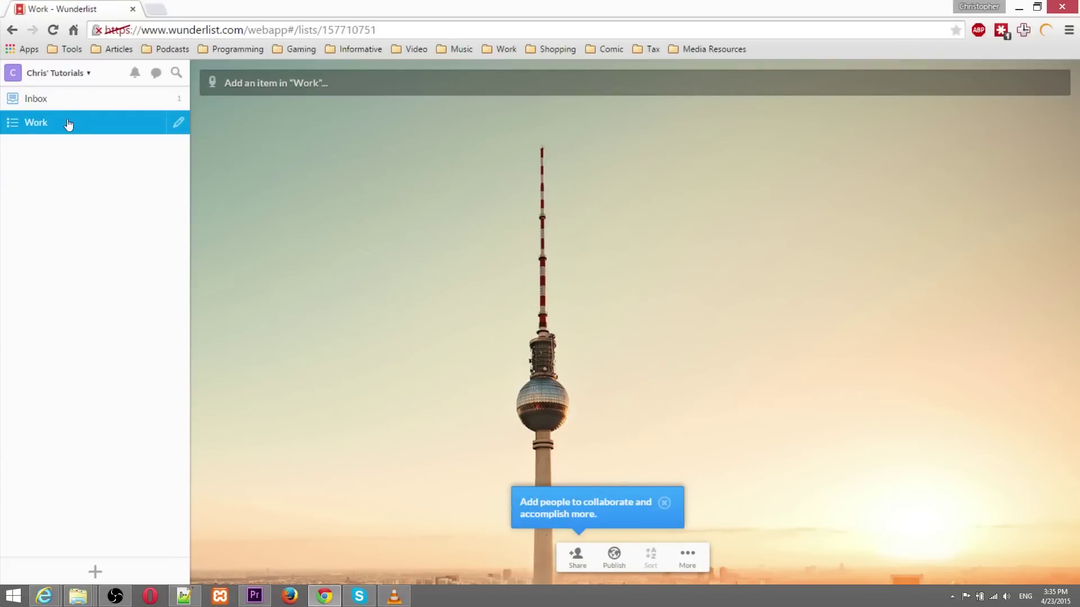
# Add a task named 'Great Task for Tutorials' to the Inbox.
pyautogui.click(72, 100)
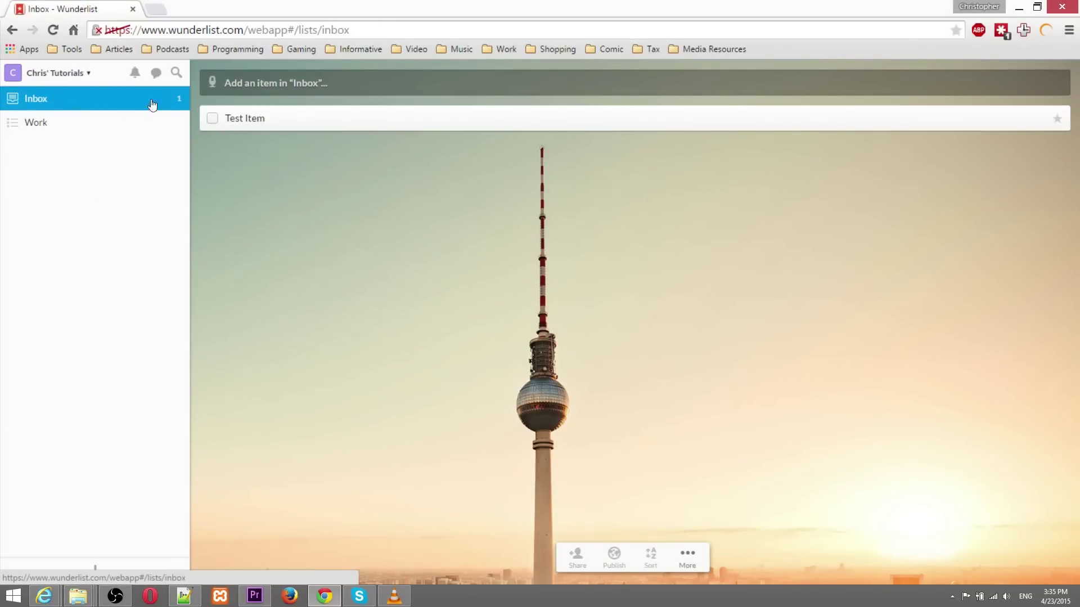
pyautogui.click(111, 121)
pyautogui.click(109, 100)
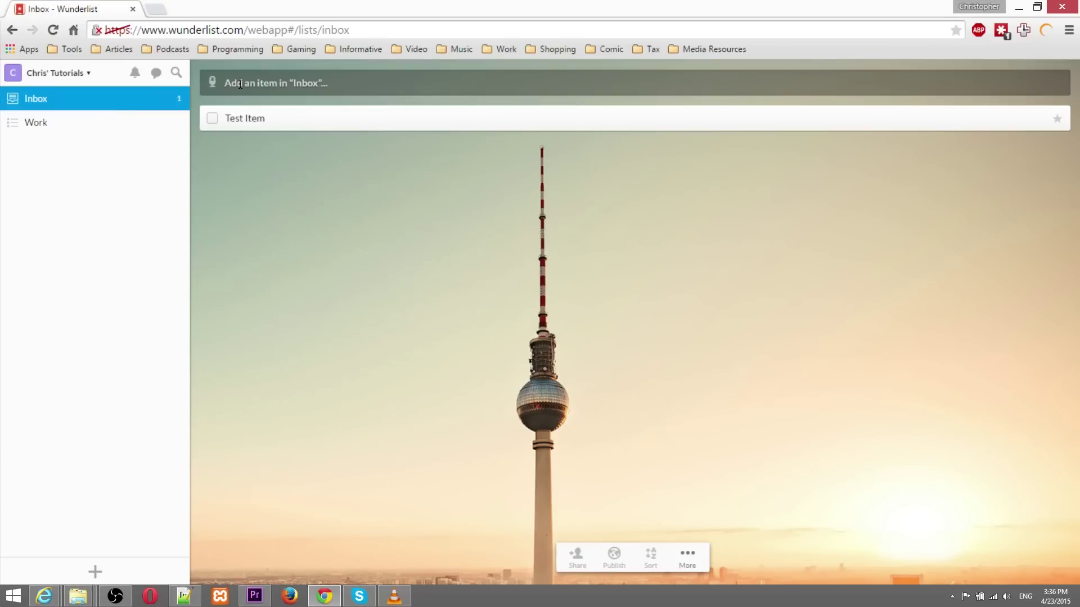
pyautogui.click(277, 82)
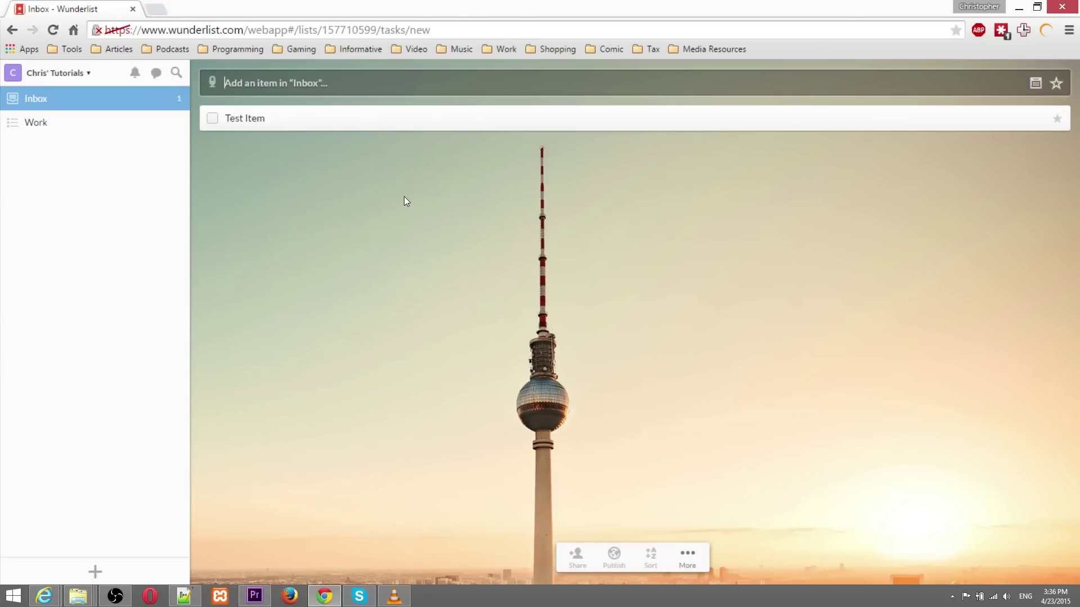
pyautogui.write('Great Task for Tutorials')
pyautogui.press('Return')
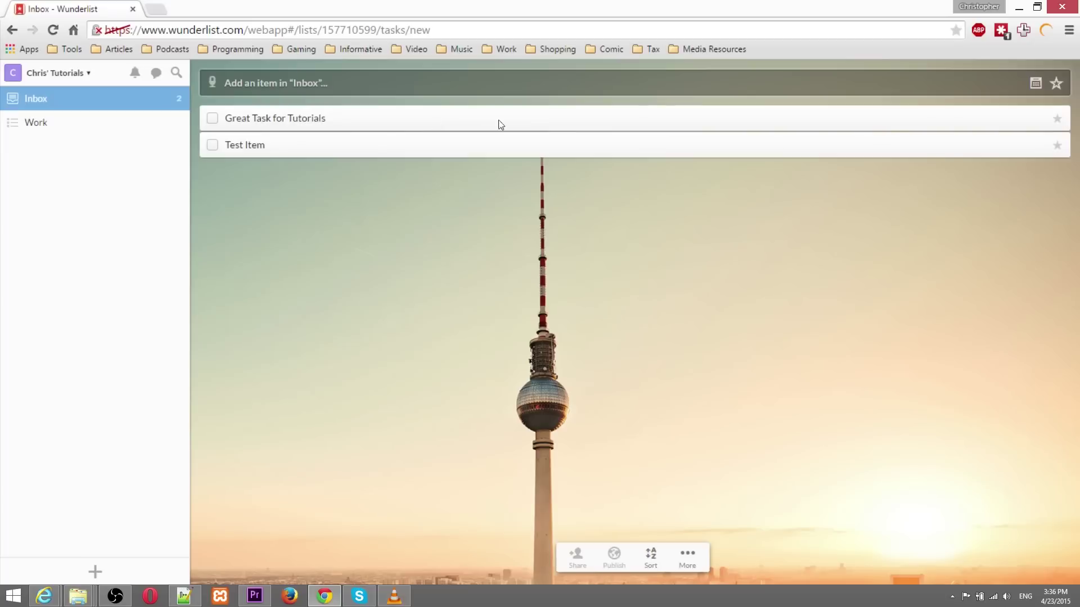
# Show the details panel of Great Task for Tutorials.
pyautogui.click(1056, 85)
pyautogui.click(1034, 85)
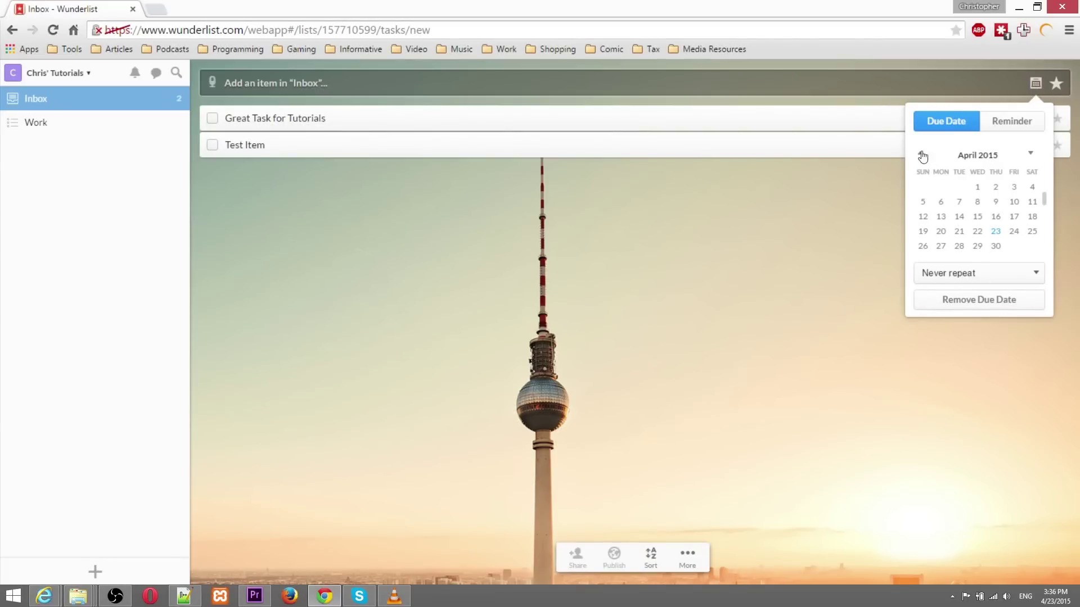
pyautogui.click(730, 120)
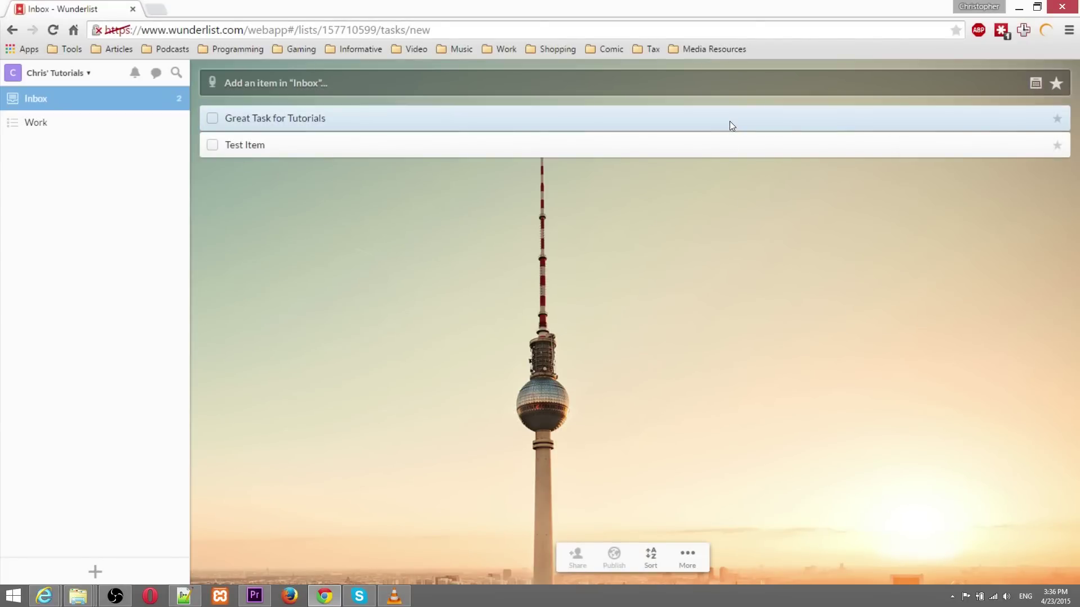
pyautogui.doubleClick(1021, 120)
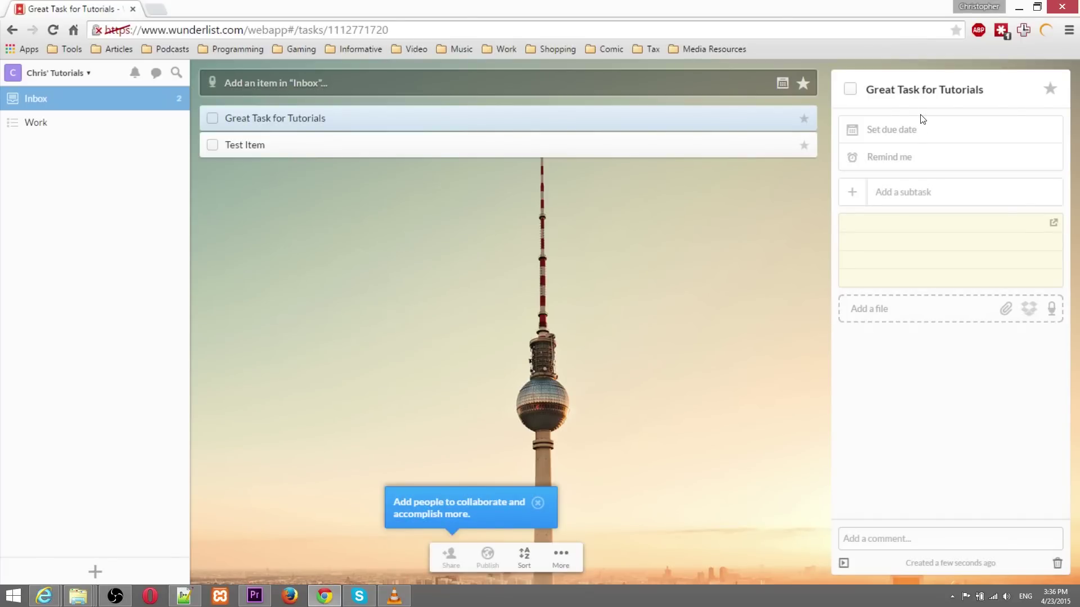
# Set the task's due date to tomorrow, April 24, repeating every day.
pyautogui.click(626, 84)
pyautogui.click(1035, 83)
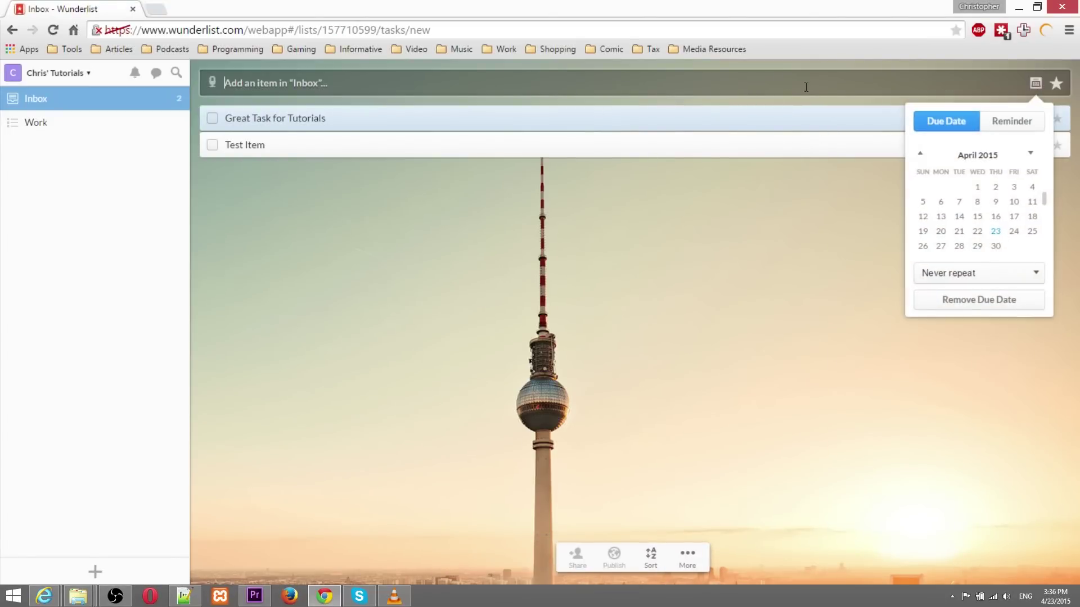
pyautogui.doubleClick(815, 115)
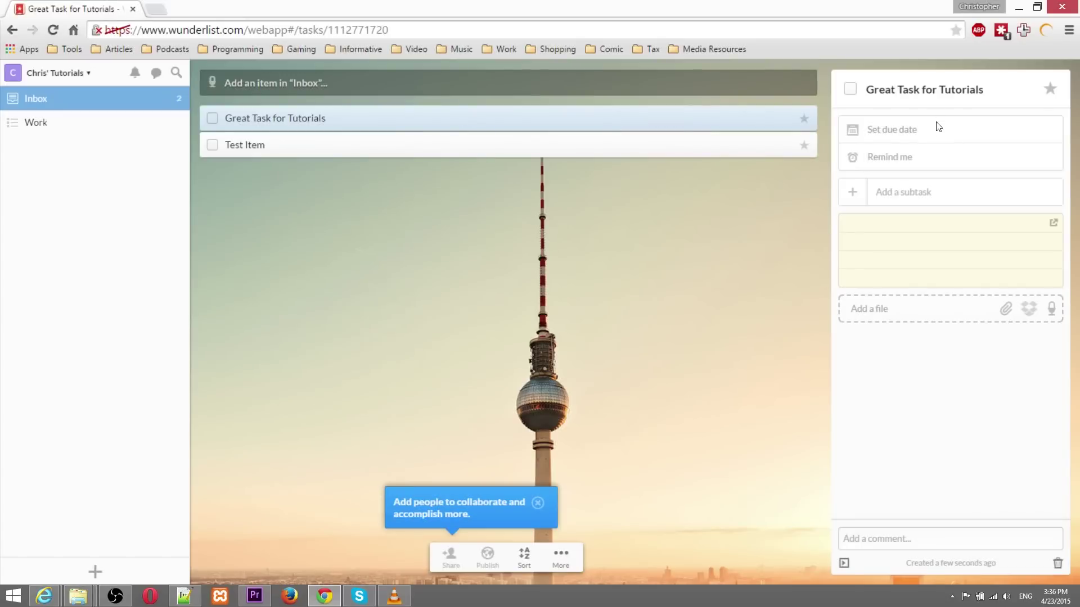
pyautogui.click(972, 129)
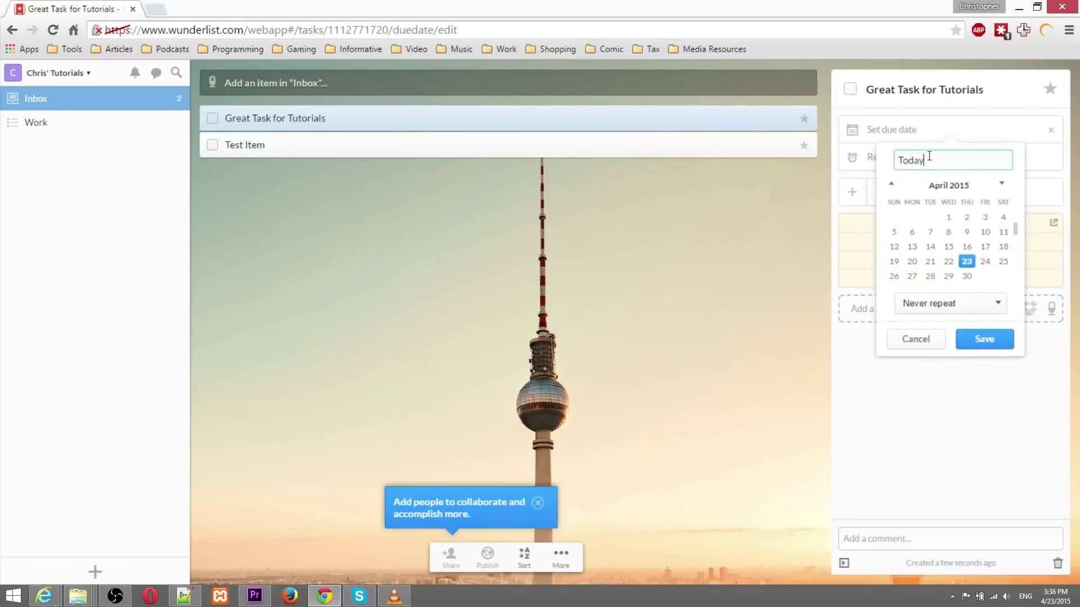
pyautogui.click(986, 265)
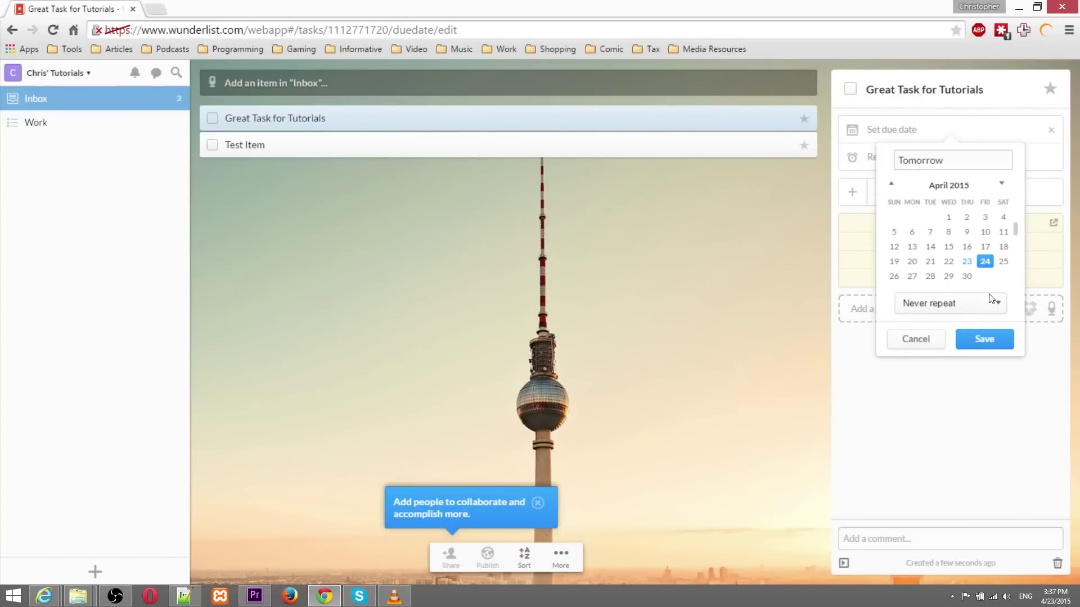
pyautogui.click(991, 299)
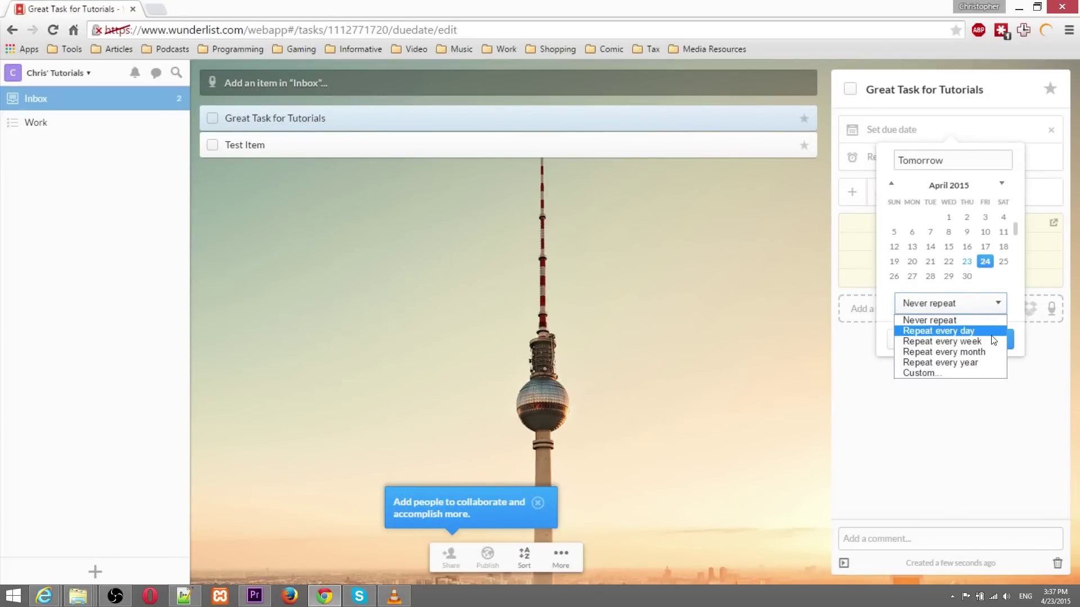
pyautogui.click(991, 334)
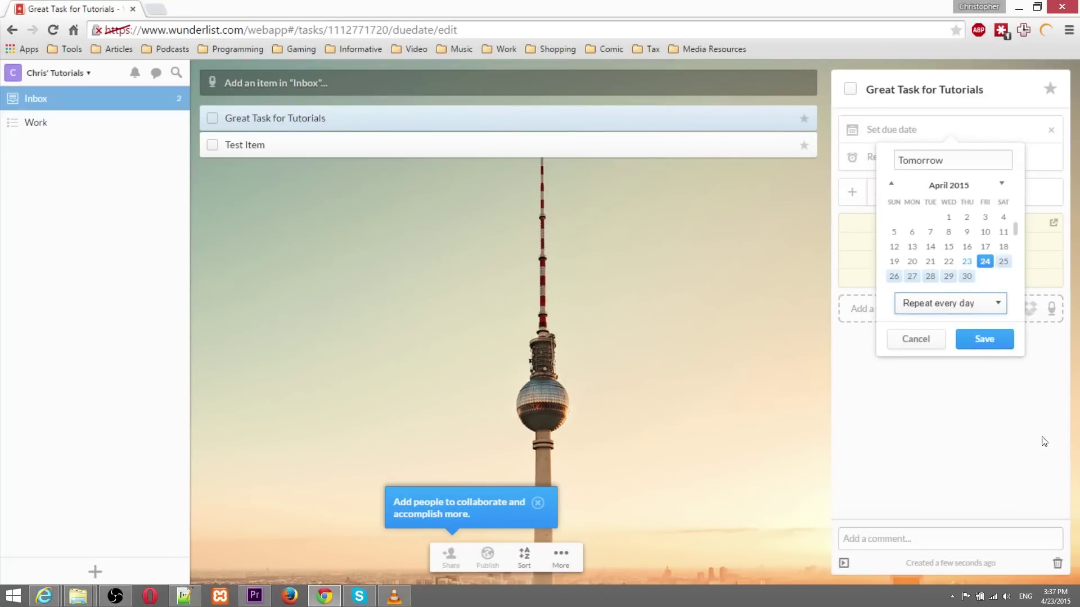
pyautogui.click(985, 340)
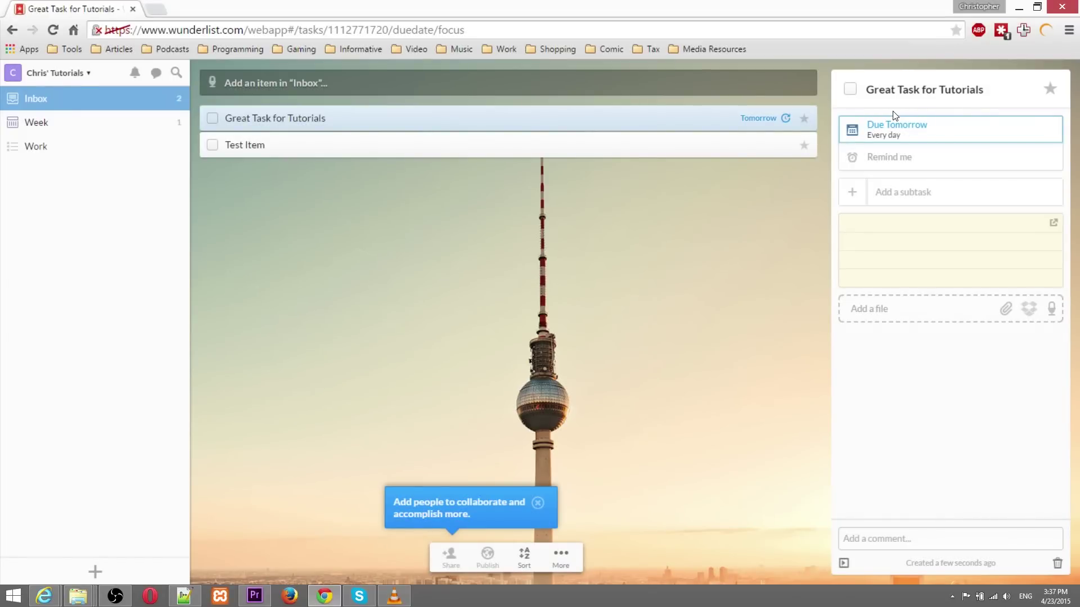
# Add a reminder at 07:00 AM tomorrow to the task.
pyautogui.click(894, 164)
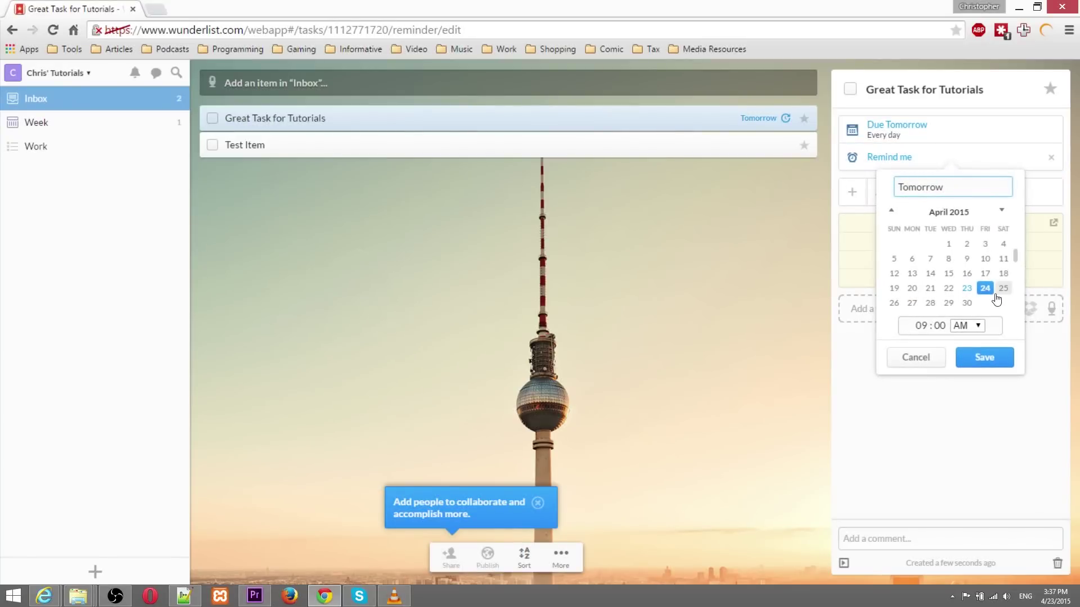
pyautogui.click(971, 325)
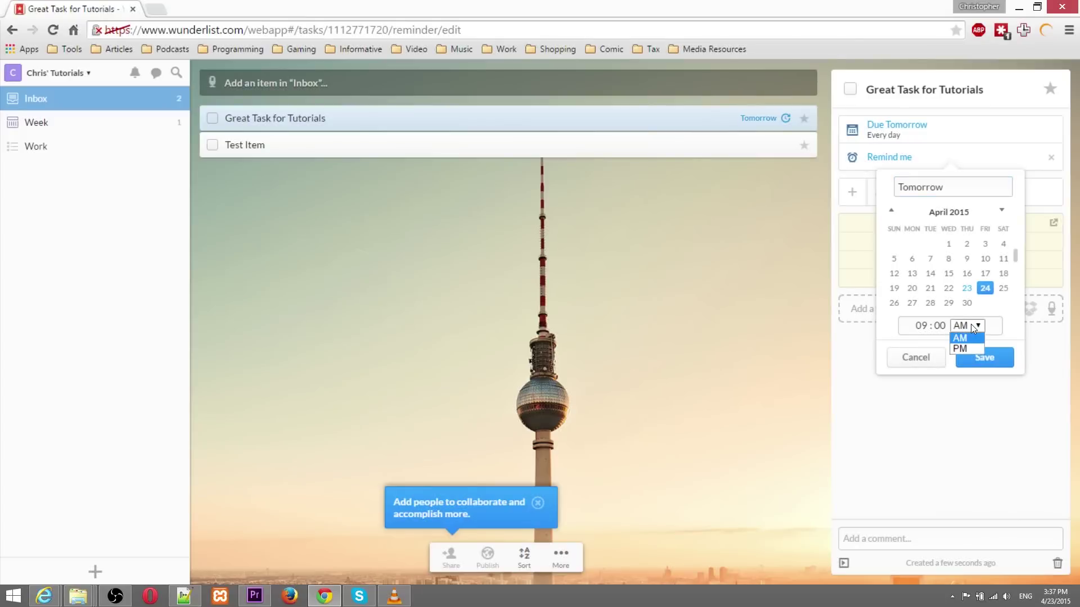
pyautogui.click(973, 328)
pyautogui.write('7')
pyautogui.click(984, 357)
pyautogui.click(923, 192)
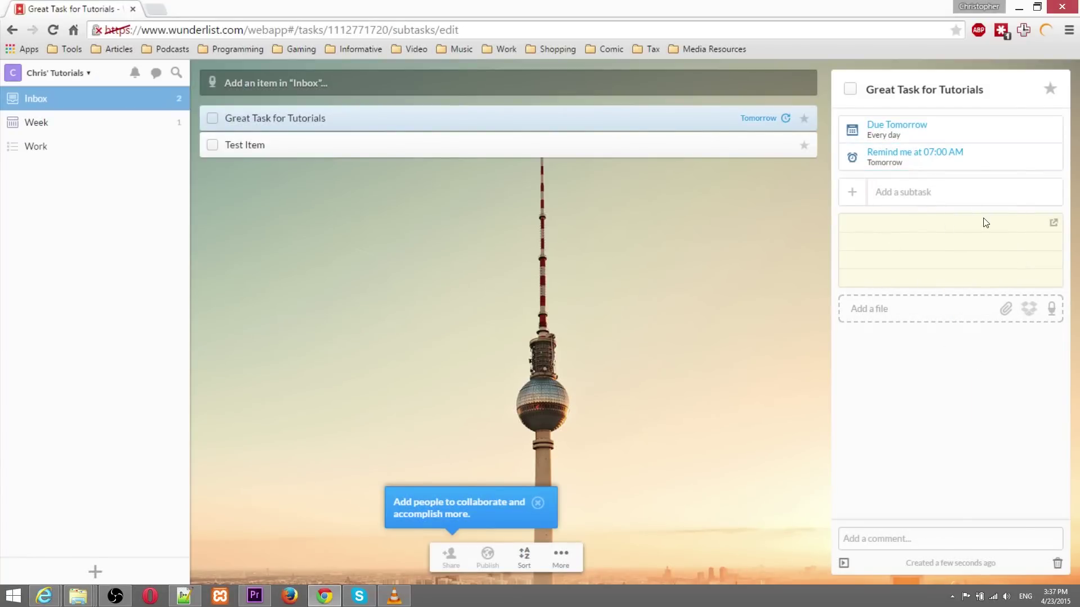
# Add two subtasks, 'make the video' and 'upload the video'.
pyautogui.write('make the video')
pyautogui.press('Return')
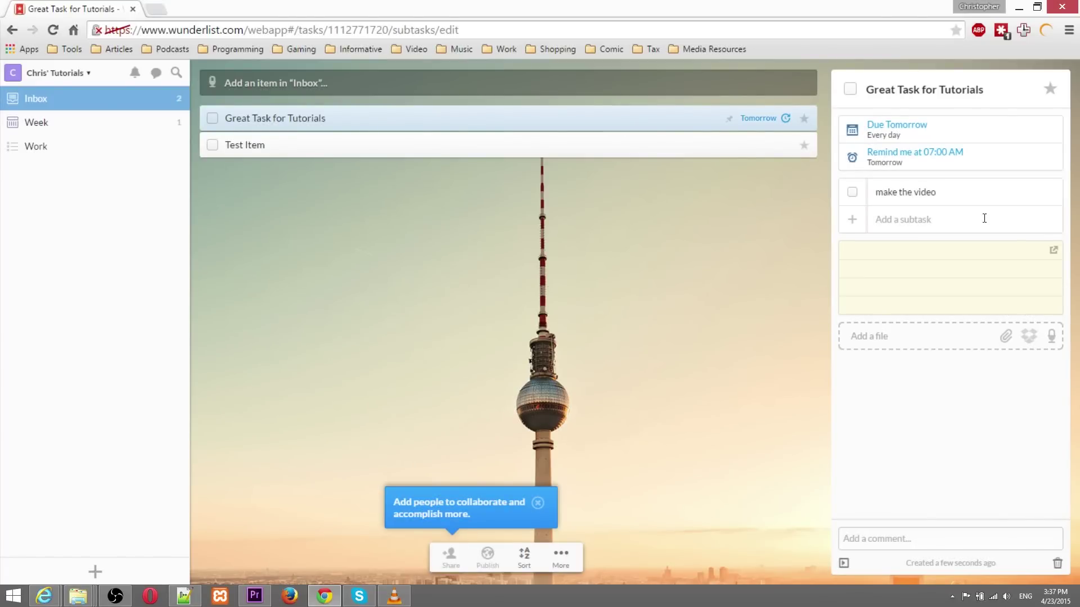
pyautogui.write('upload the video')
pyautogui.press('Return')
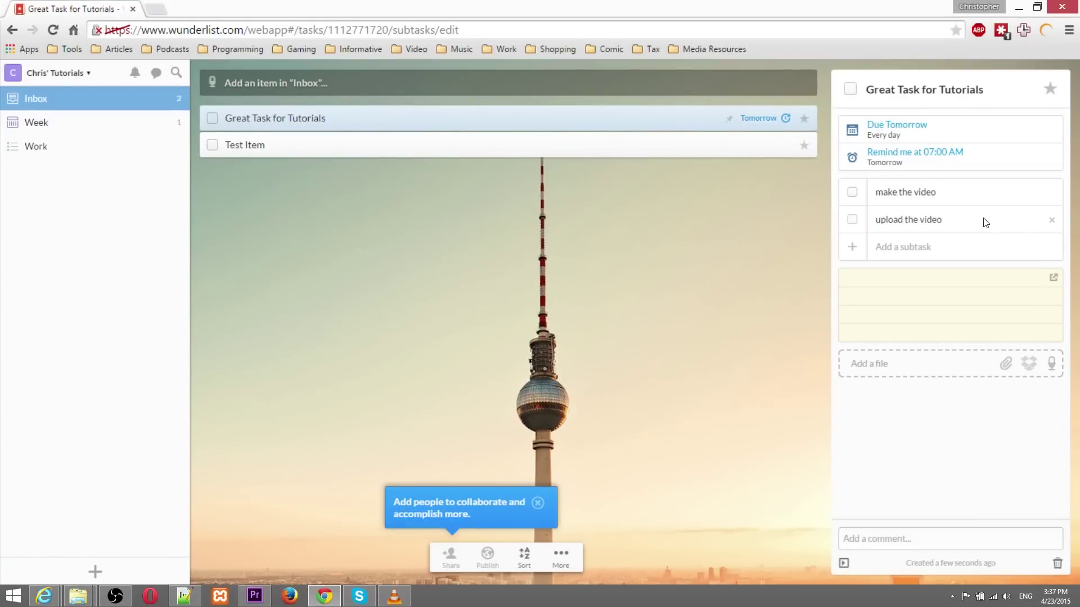
# Write the note 'You do this alone' / 'Don't need nobody else' on the task.
pyautogui.click(928, 278)
pyautogui.write('You do this ')
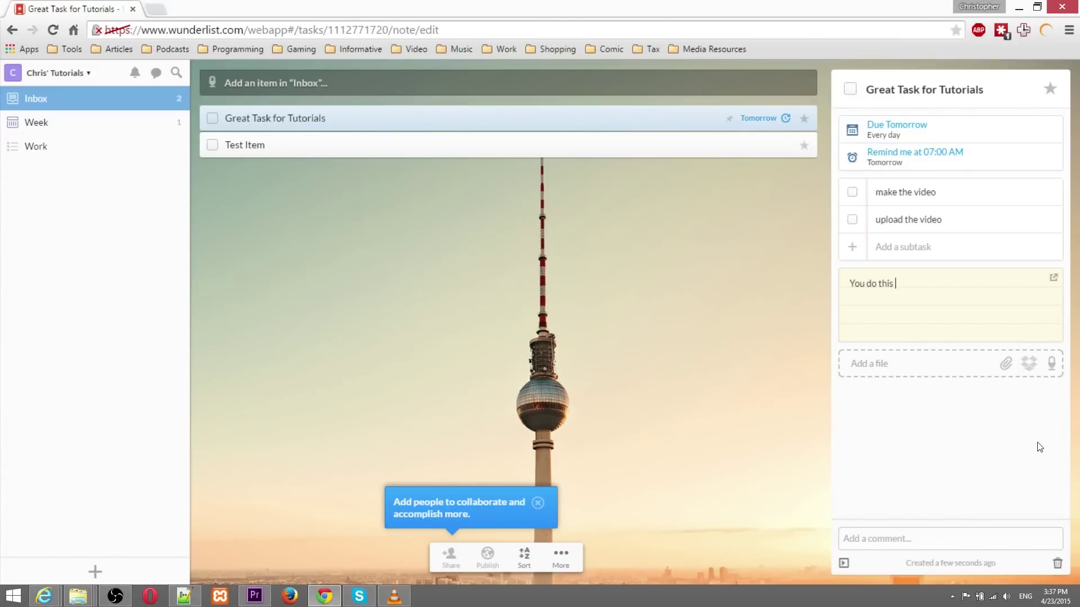
pyautogui.write('alone ')
pyautogui.write("Don't need no")
pyautogui.write('body else')
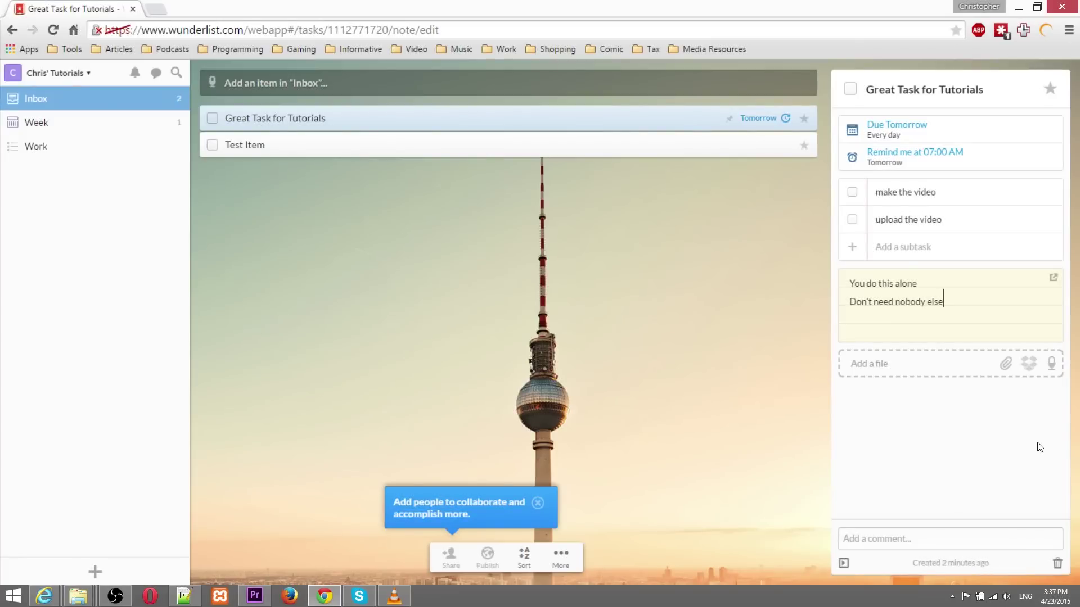
pyautogui.press('Escape')
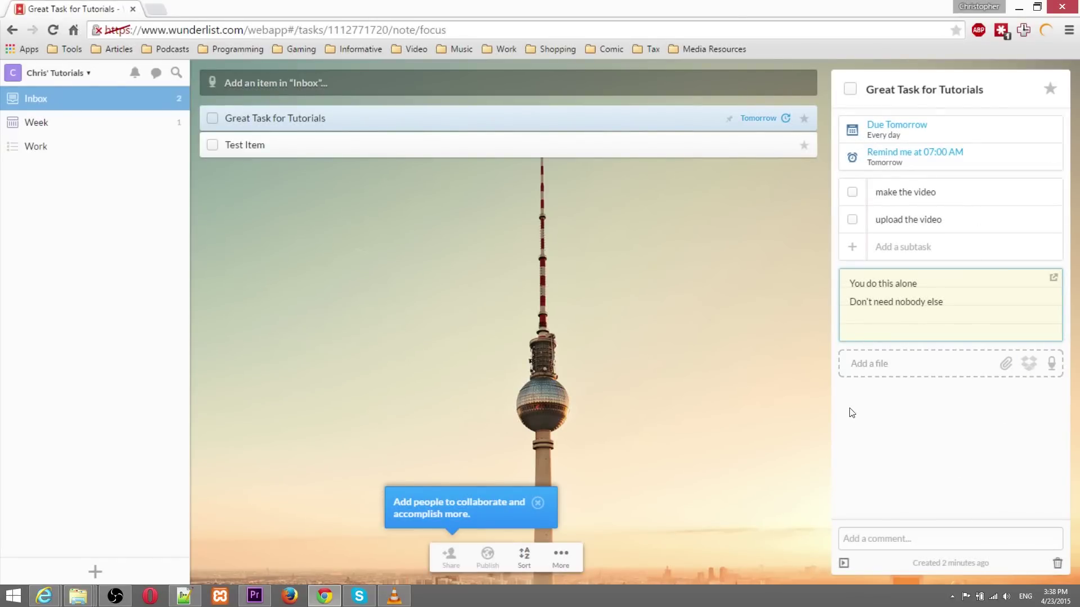
pyautogui.click(1028, 365)
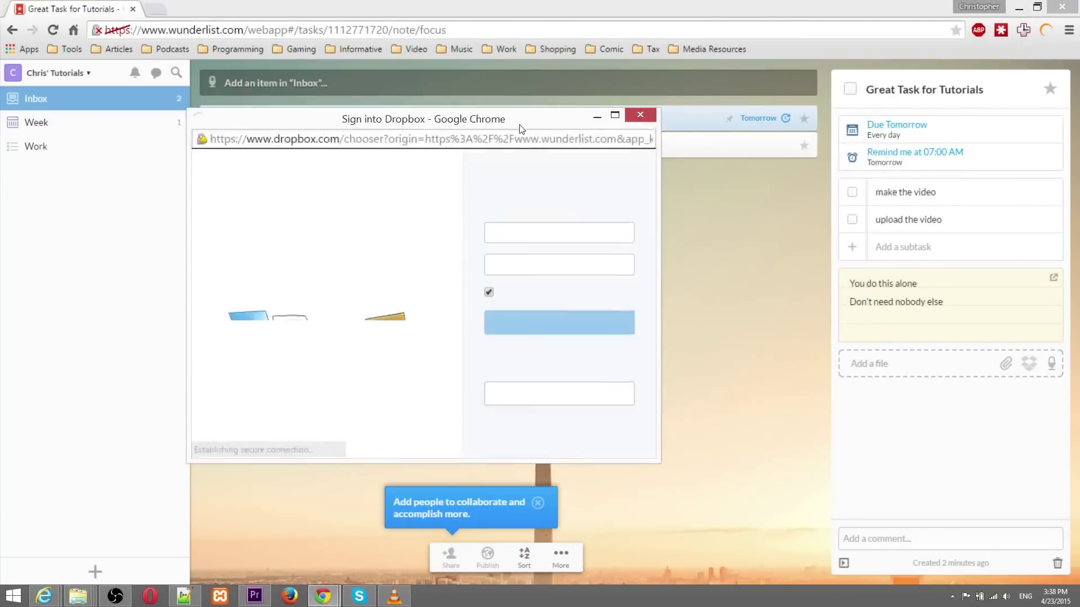
pyautogui.click(777, 116)
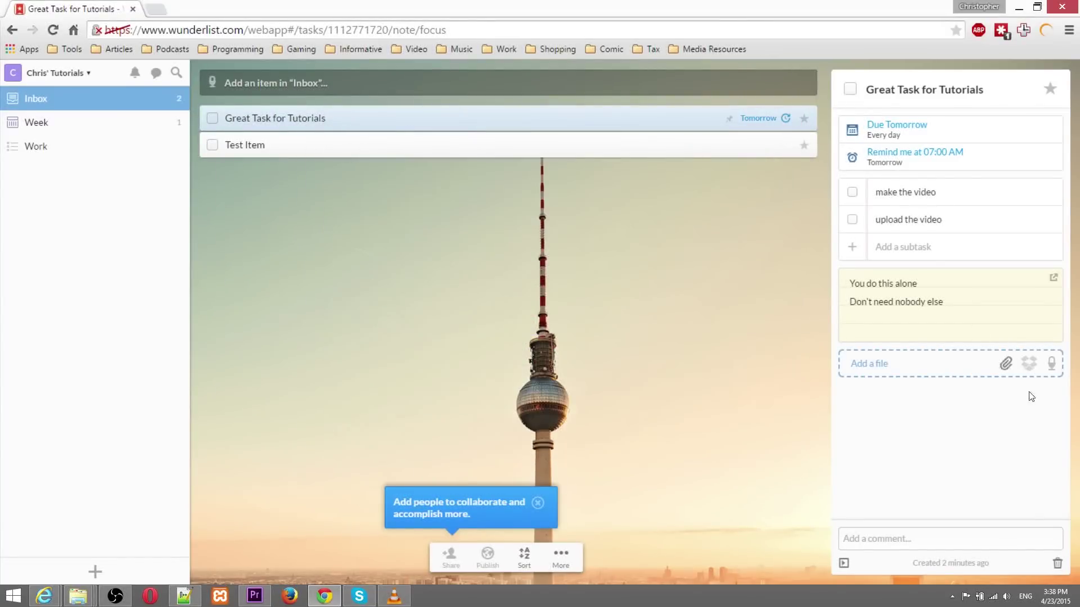
pyautogui.click(1052, 365)
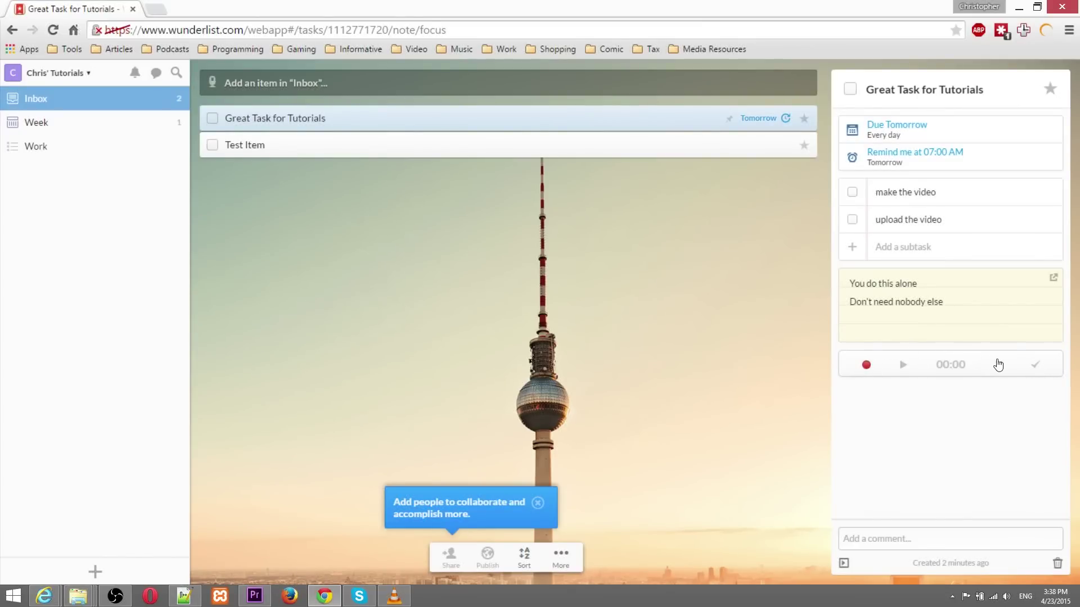
pyautogui.click(869, 377)
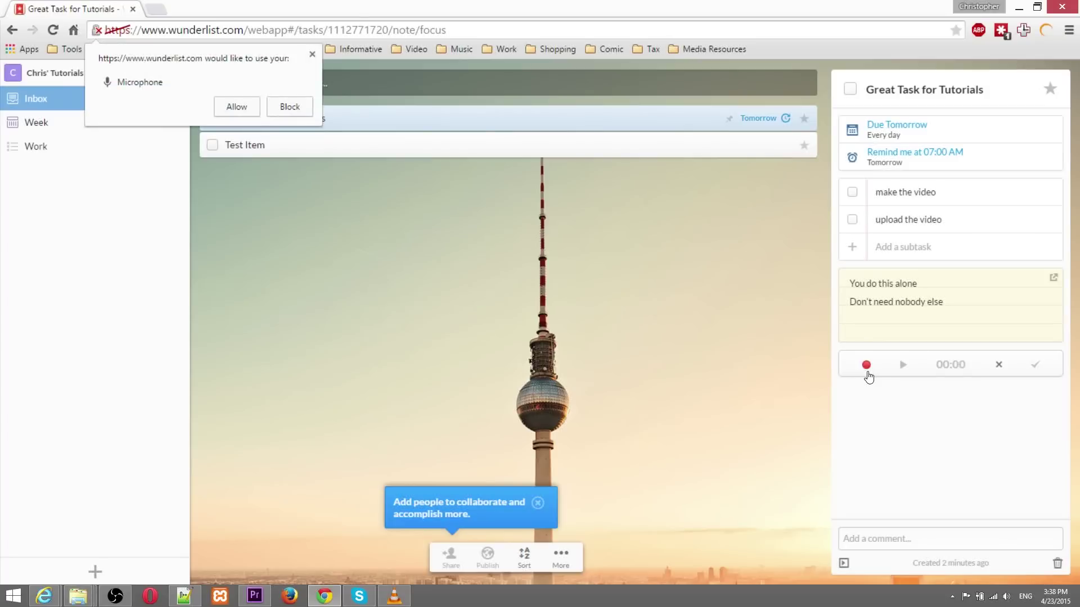
pyautogui.click(231, 105)
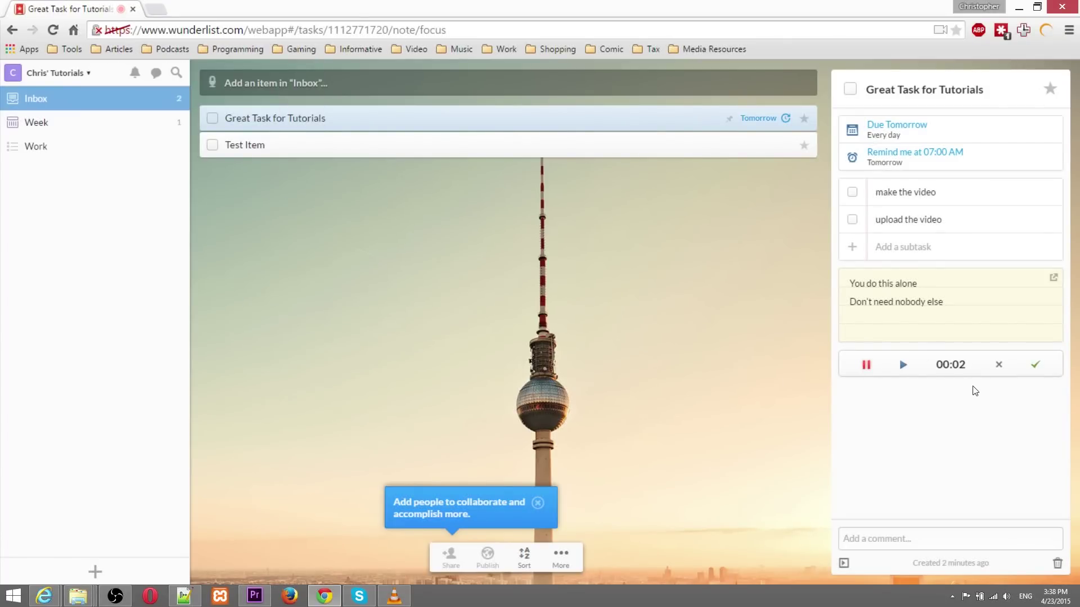
pyautogui.click(1035, 365)
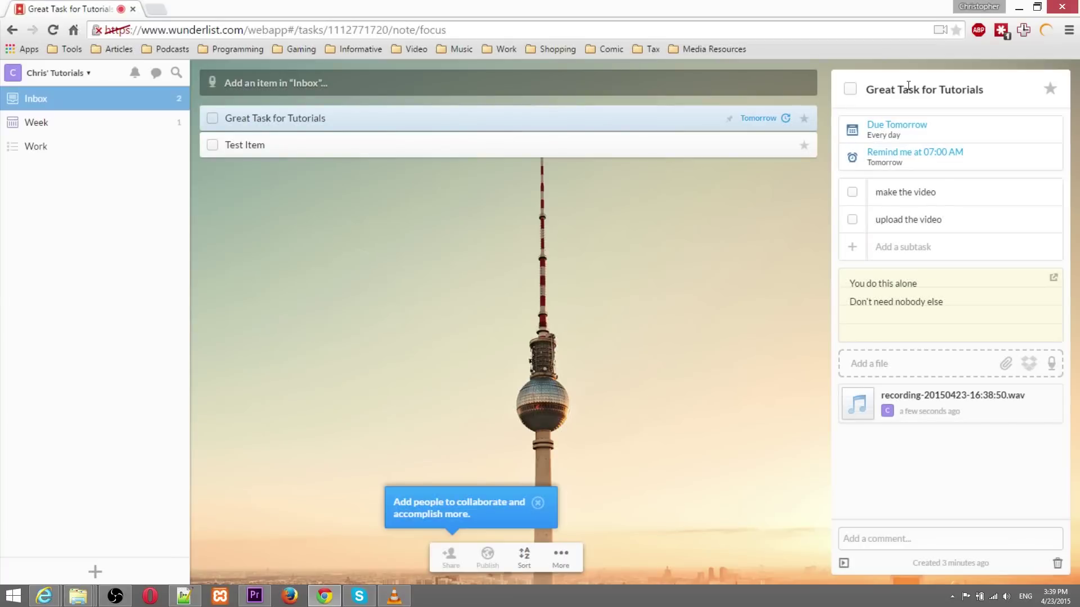
# Return to the Inbox and enter 'Test Task 2' as a new item.
pyautogui.click(67, 150)
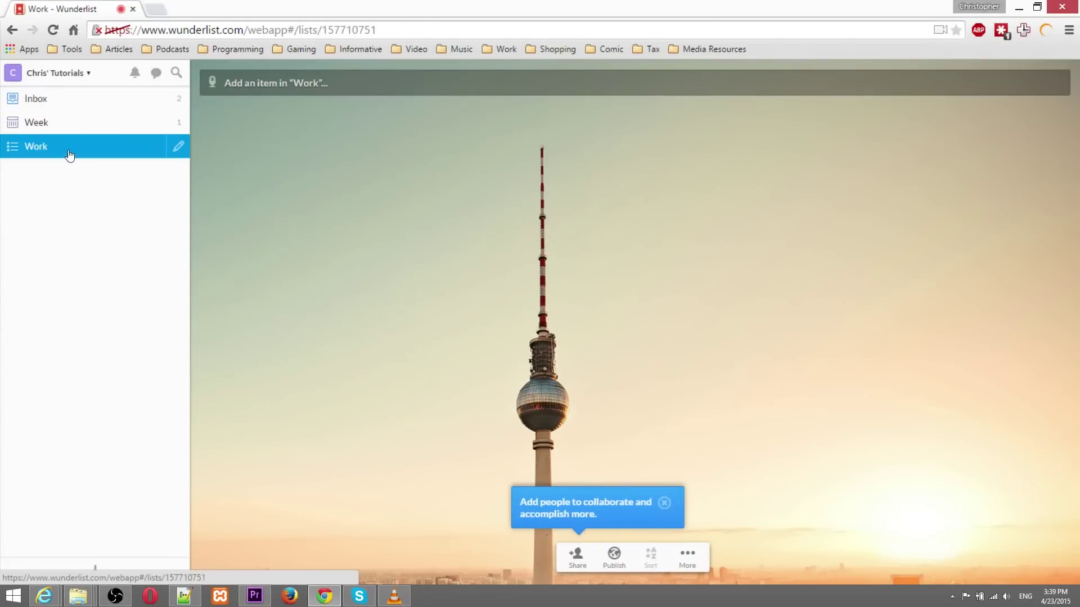
pyautogui.click(78, 133)
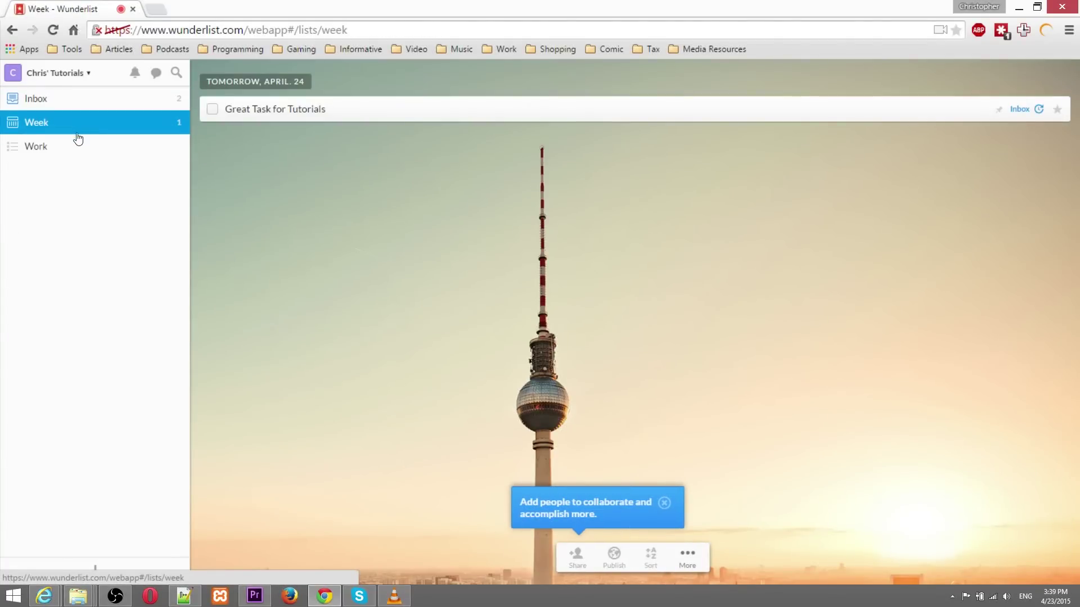
pyautogui.click(65, 107)
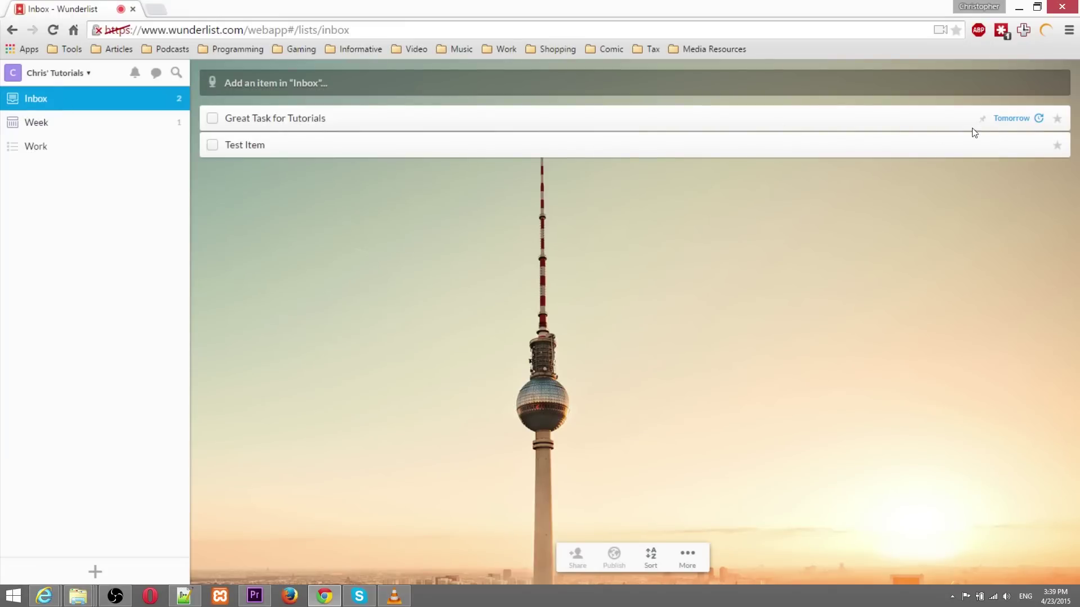
pyautogui.click(729, 79)
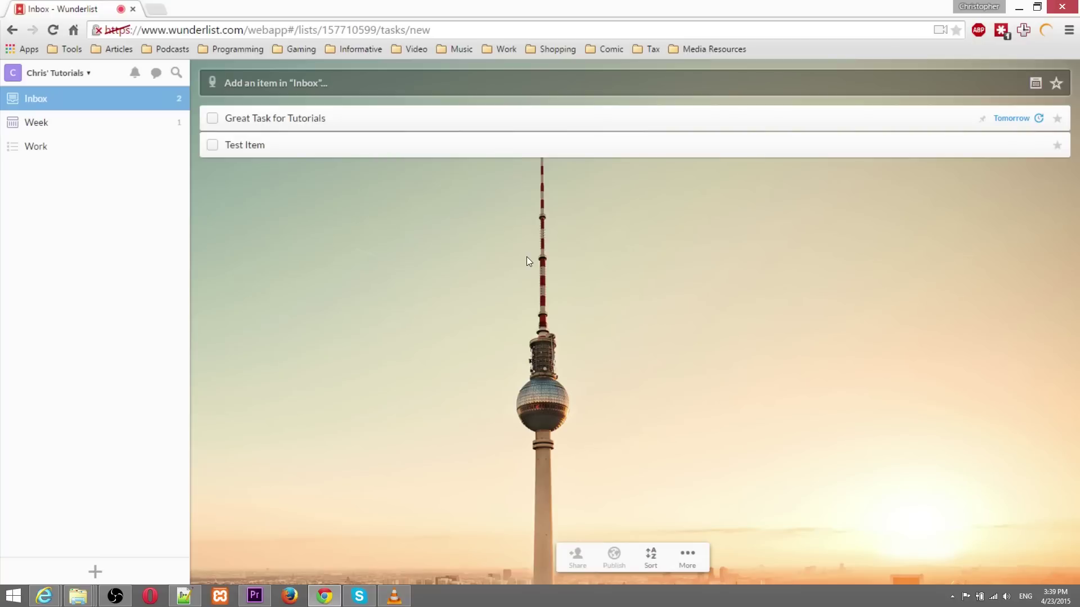
pyautogui.write('Test Task 2')
# Give Test Task 2 a due date of April 25 and an April 24 reminder, then add it.
pyautogui.click(1036, 83)
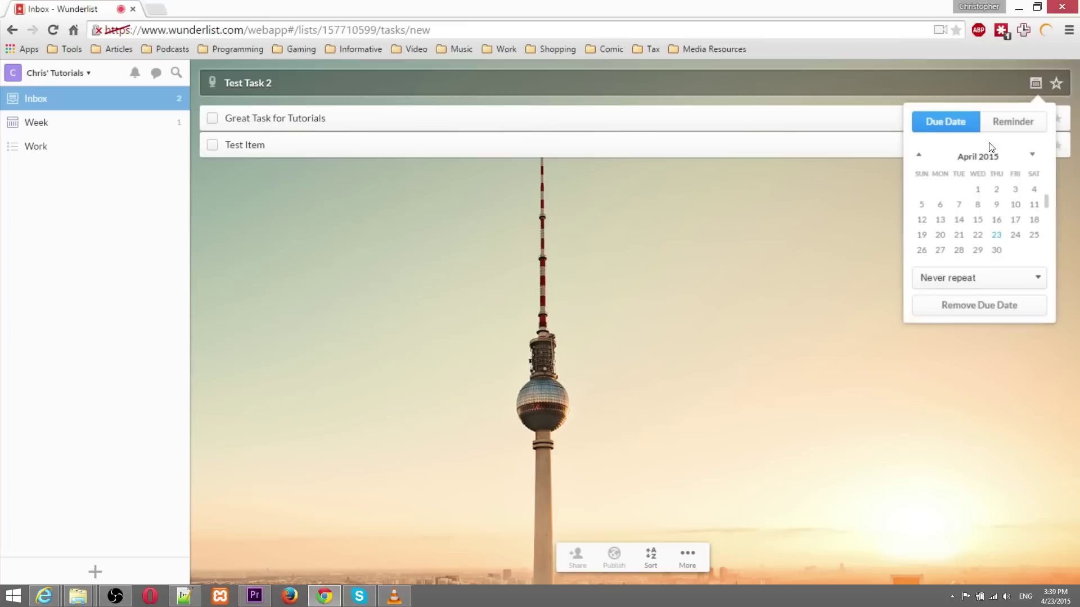
pyautogui.click(1031, 232)
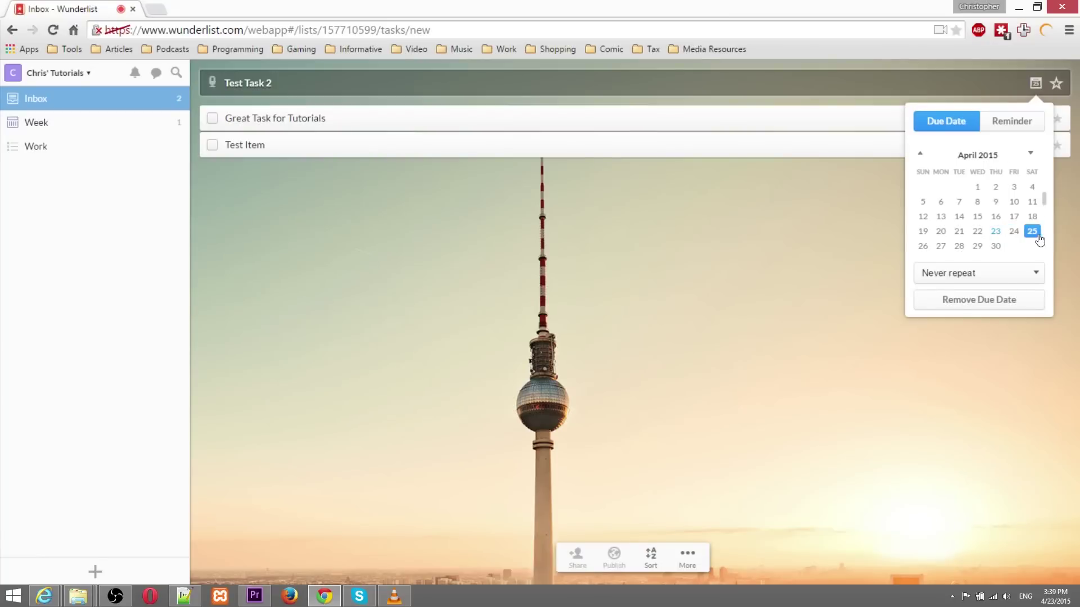
pyautogui.scroll(1, 1021, 197)
pyautogui.click(1010, 126)
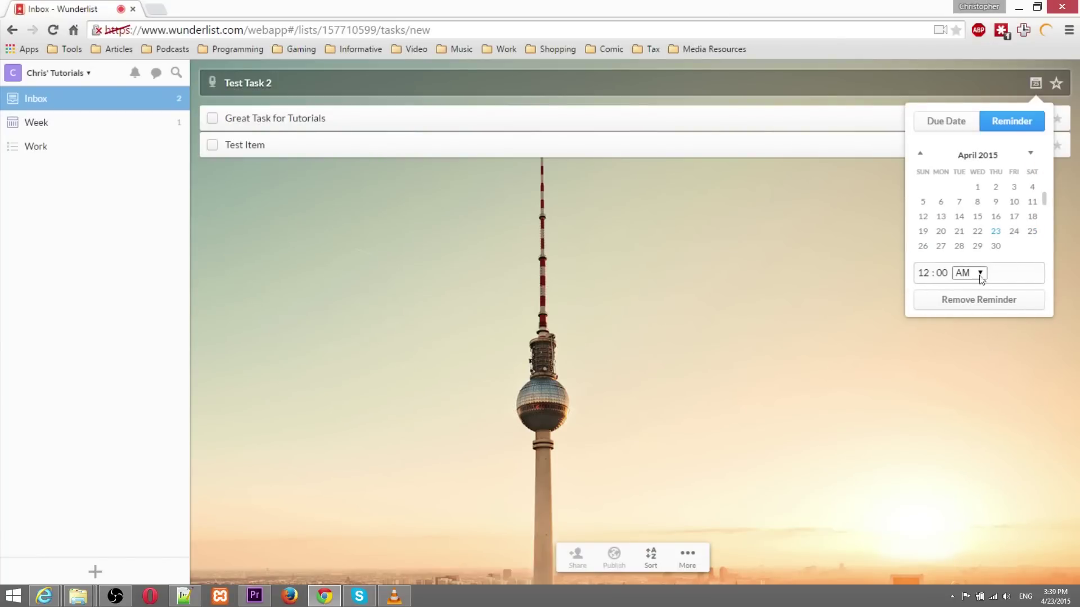
pyautogui.click(1013, 231)
pyautogui.click(1035, 83)
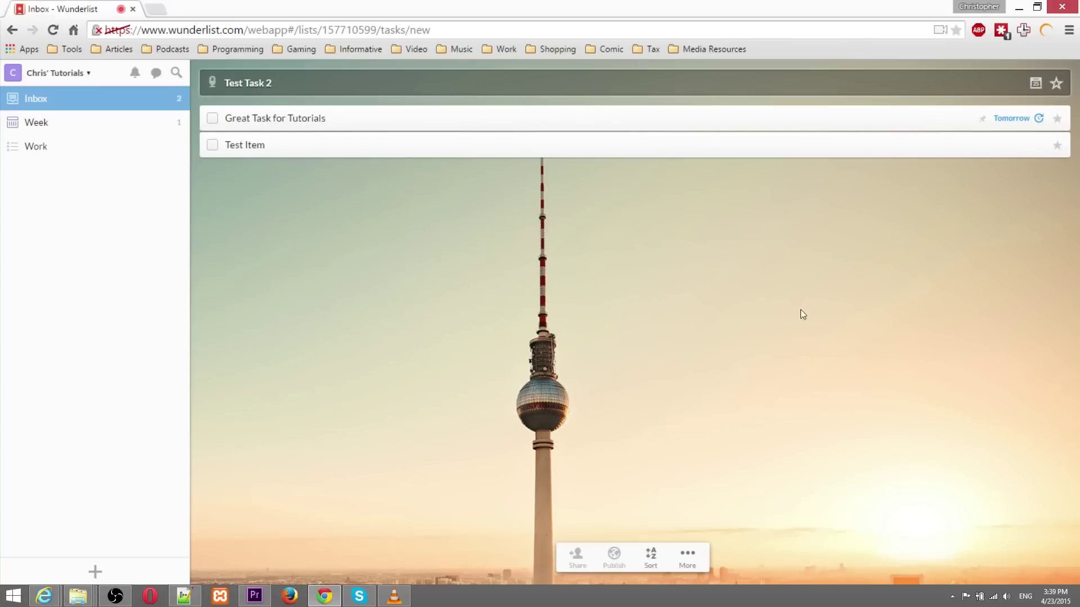
pyautogui.press('Return')
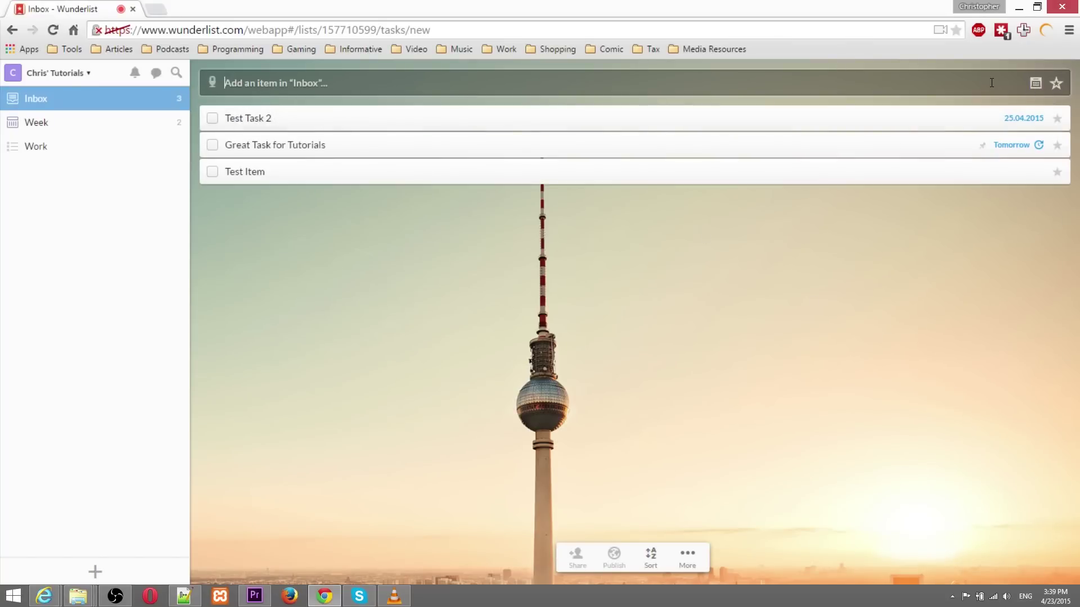
pyautogui.doubleClick(822, 113)
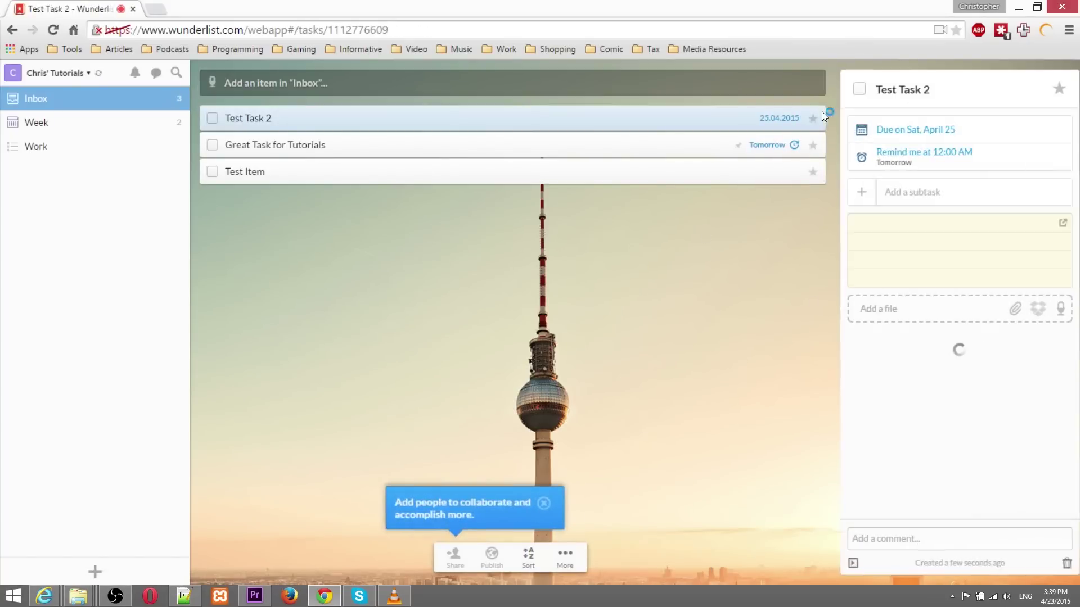
pyautogui.click(706, 282)
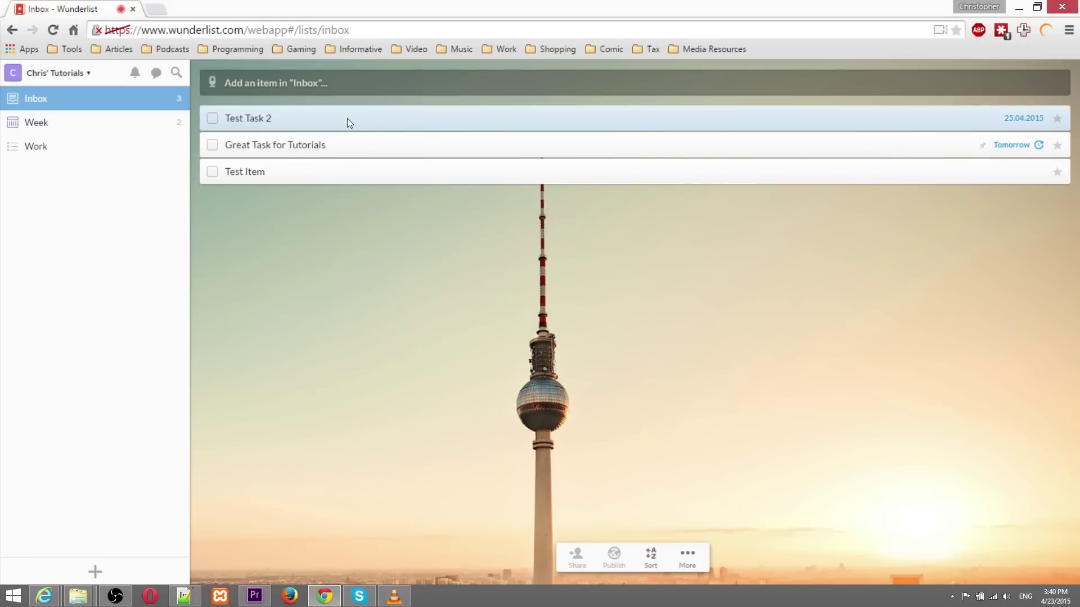
# Drag Test Task 2 into Work, then confirm it appears under Saturday, April 25 in Week.
pyautogui.moveTo(320, 118); pyautogui.dragTo(109, 152)
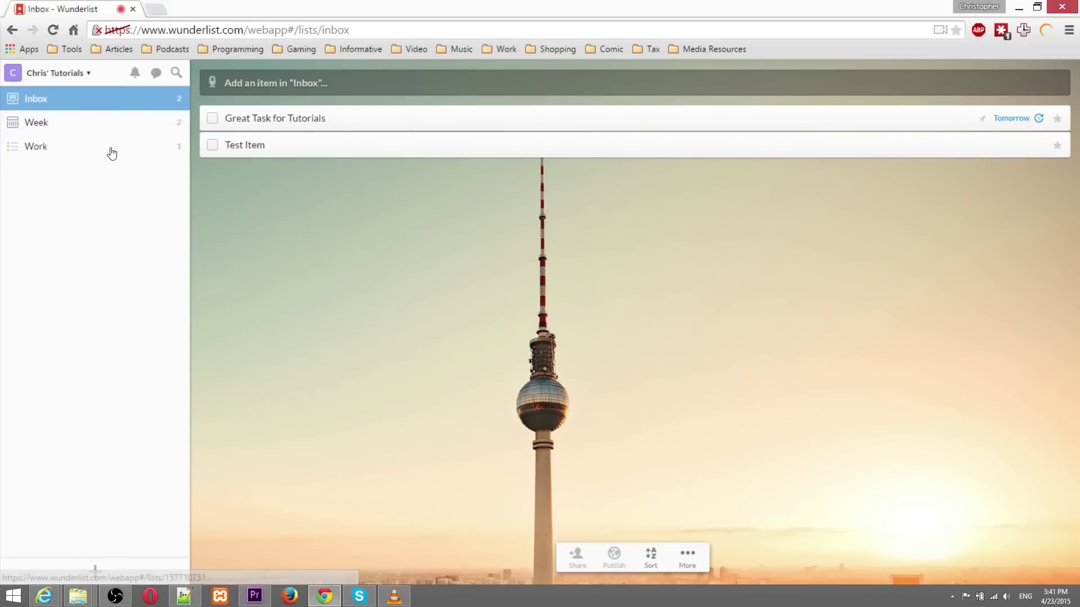
pyautogui.click(146, 156)
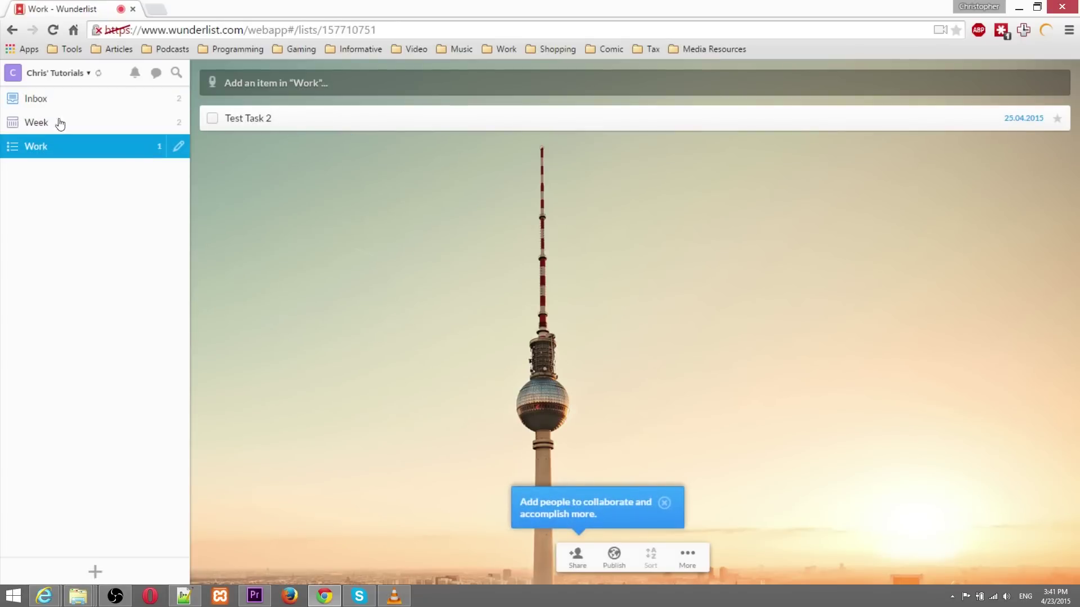
pyautogui.click(107, 123)
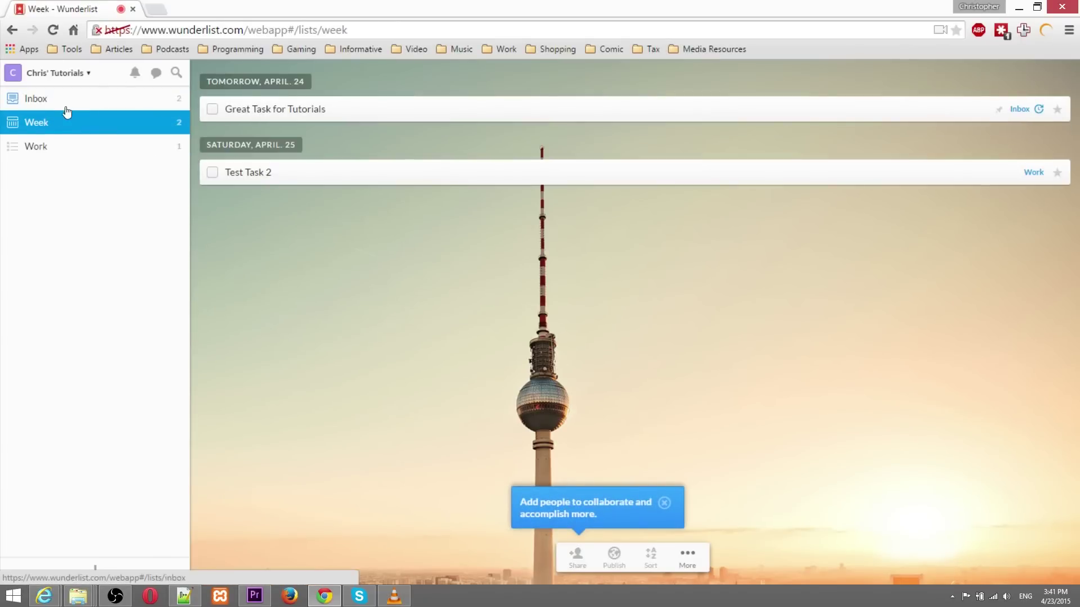